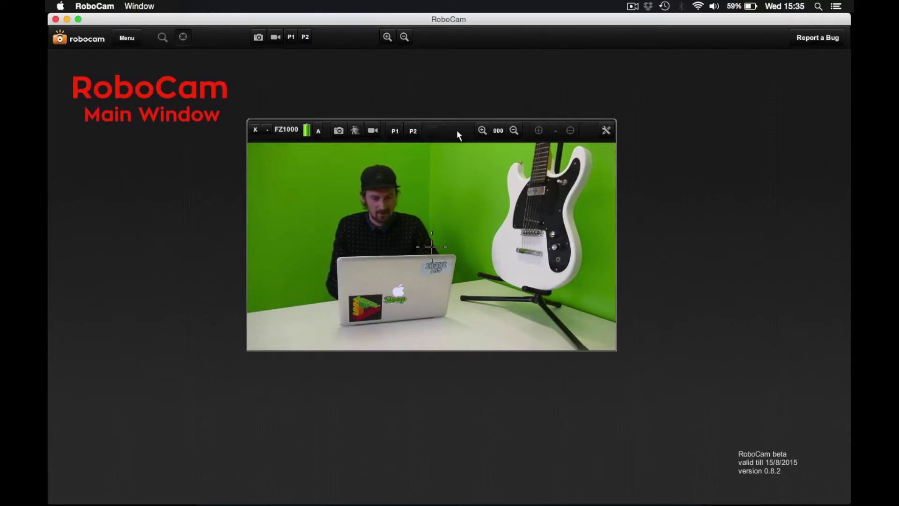
Move the FZ1000 camera window and auto-arrange it to fill the main window.
left_click_drag(457, 130, 401, 141)
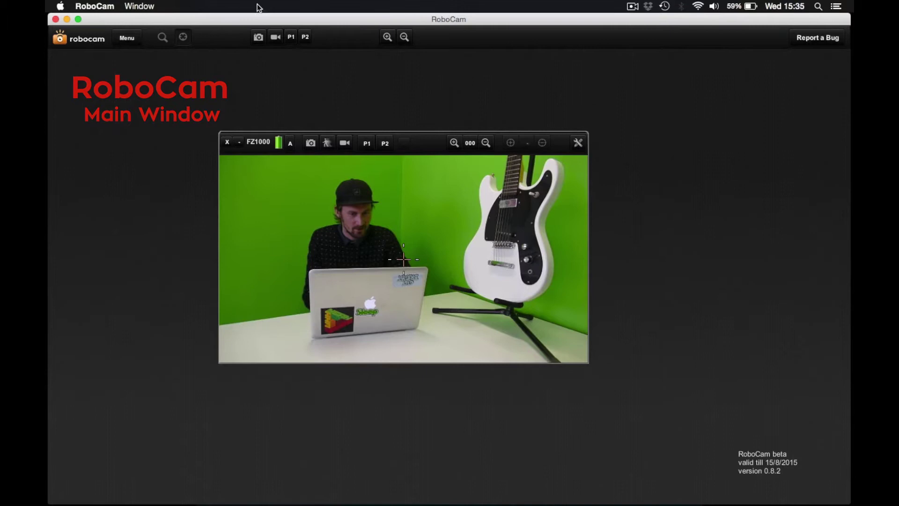
left_click(130, 42)
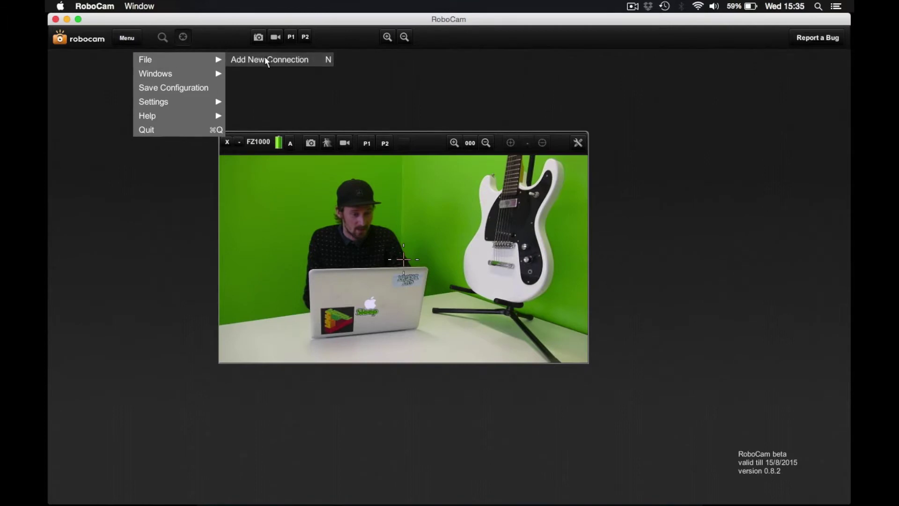
mouse_move(200, 72)
left_click(239, 75)
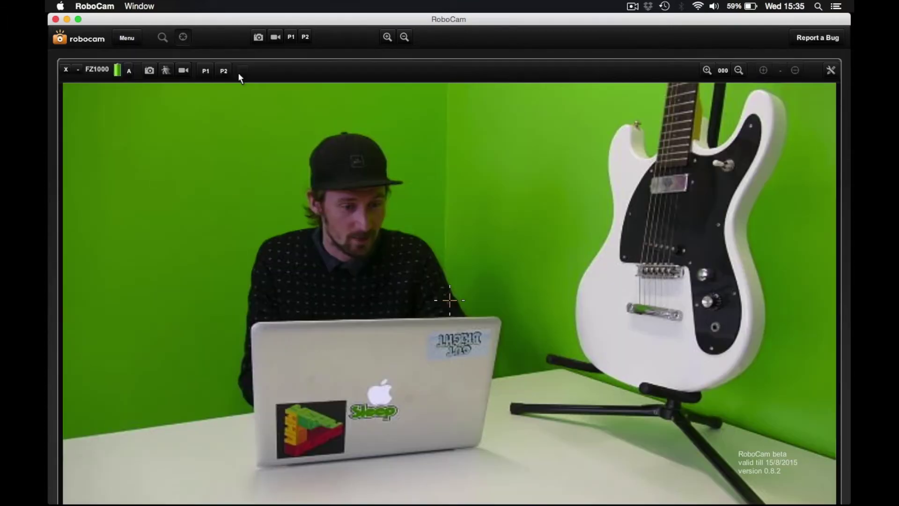
left_click(126, 39)
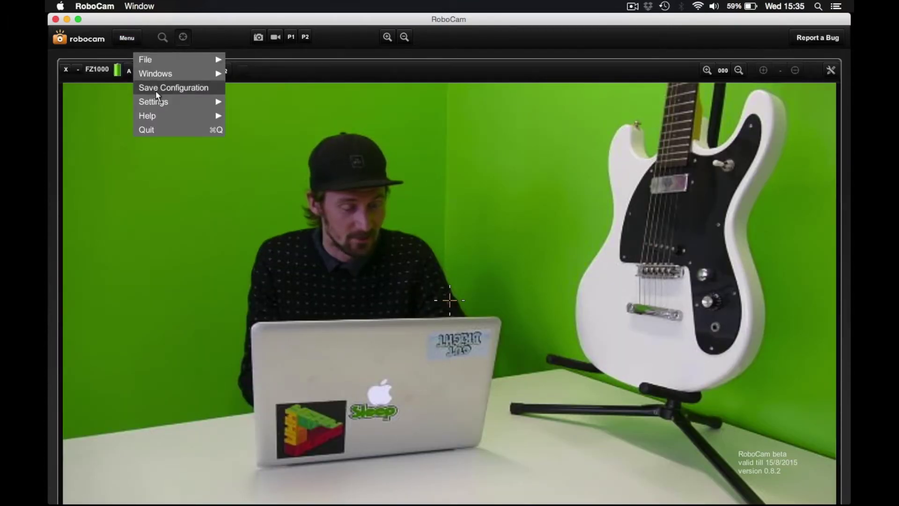
mouse_move(186, 110)
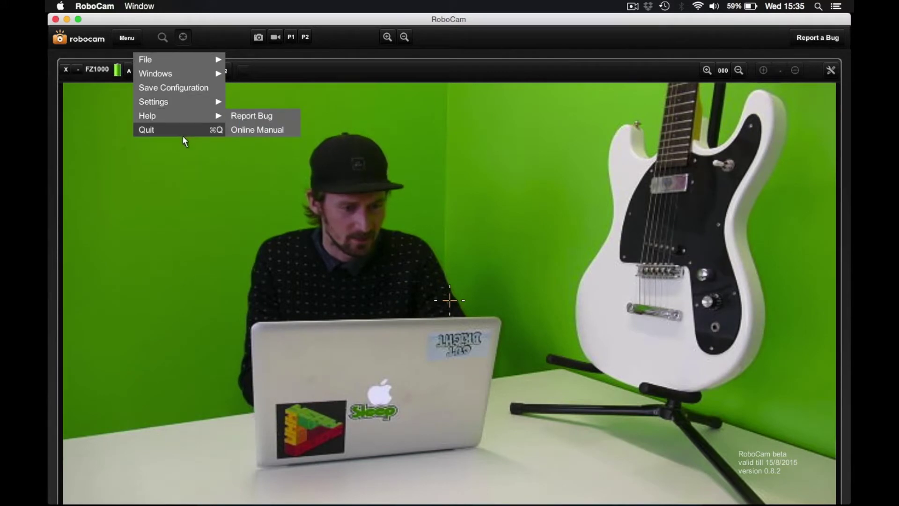
mouse_move(188, 60)
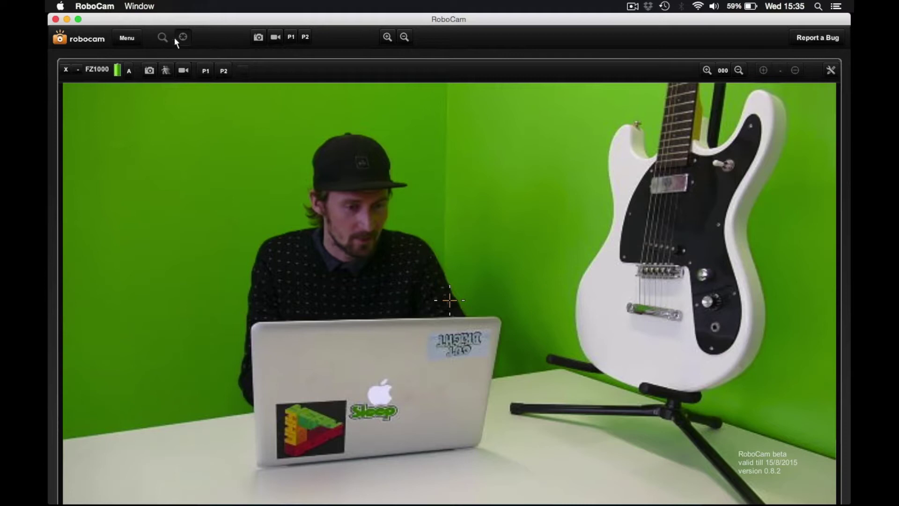
Try the magnifier mode, return to the crosshair touch mode, and place the FZ1000 touch point on the man's face, then on the guitar.
left_click(186, 37)
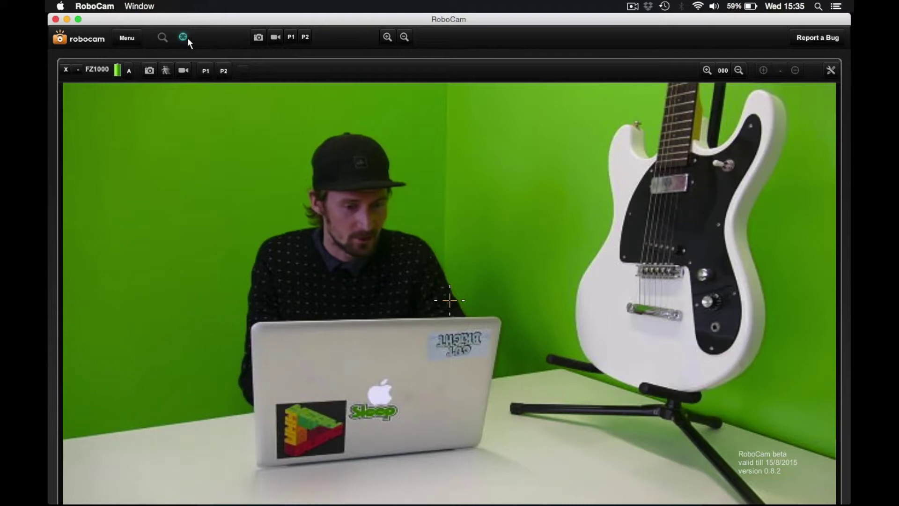
left_click(162, 37)
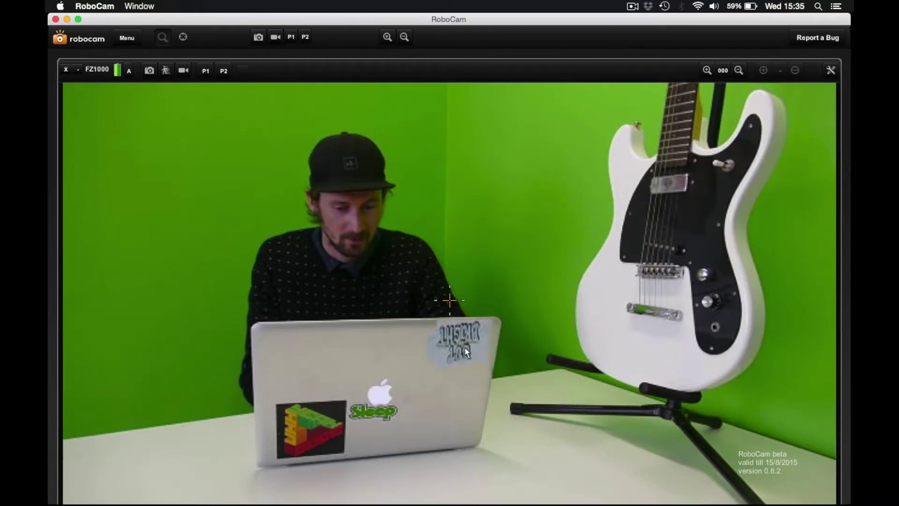
left_click(182, 38)
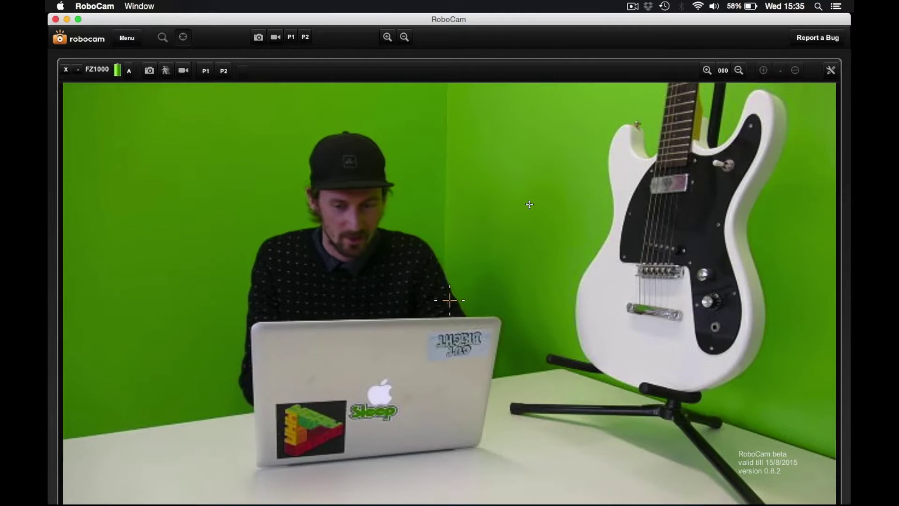
left_click(352, 206)
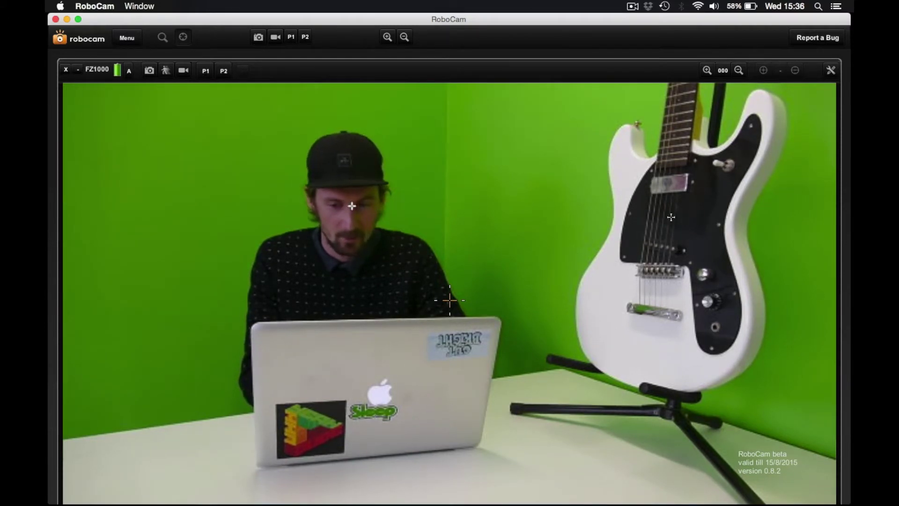
left_click(725, 179)
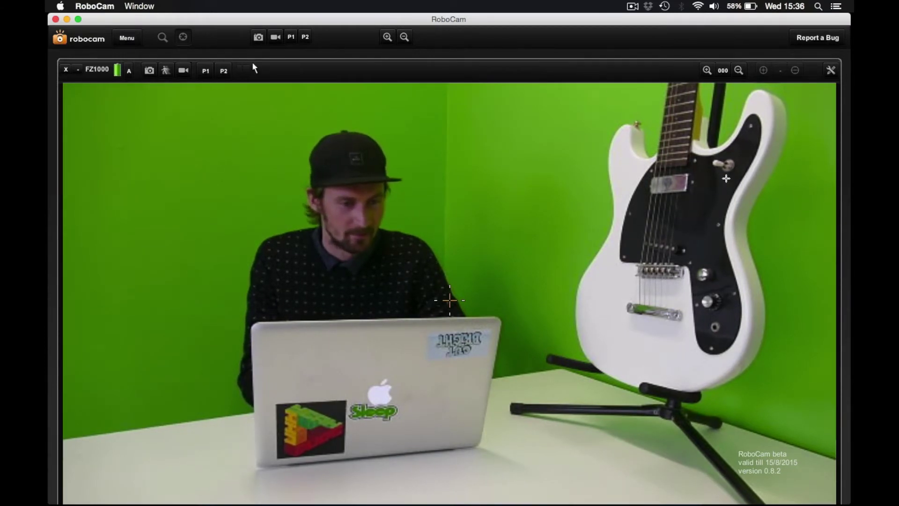
Take a photo with the FZ1000 and start a video recording on it.
left_click(259, 38)
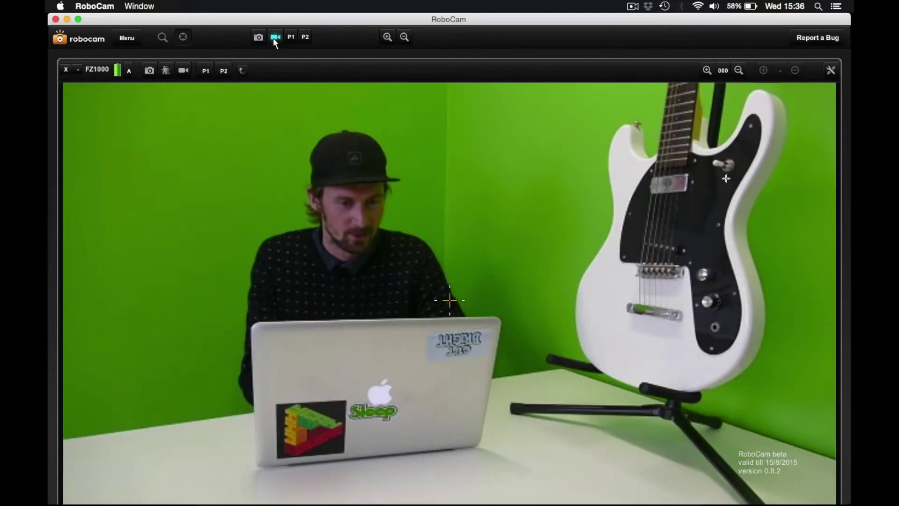
left_click(275, 39)
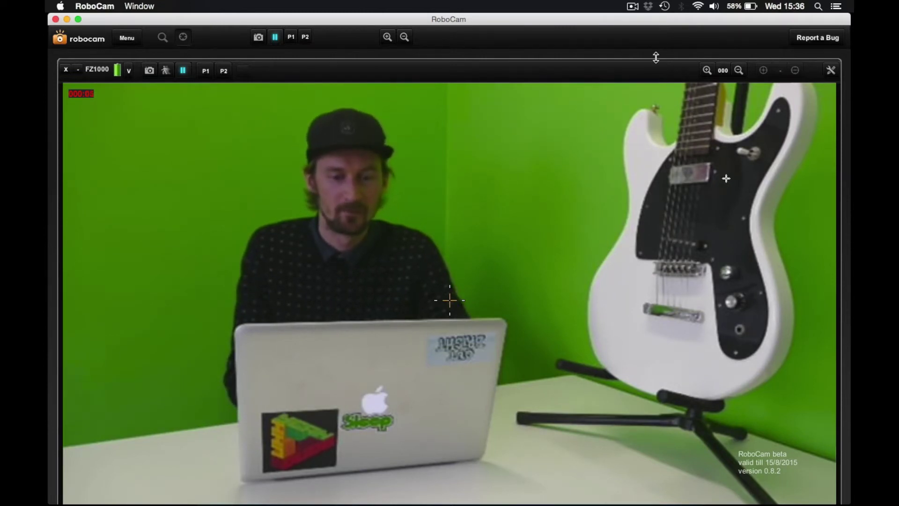
Shrink the FZ1000 window and add connections to the Panasonic LUMIX DMC-TZ60 and DMC-GF6 cameras.
left_click_drag(655, 59, 611, 90)
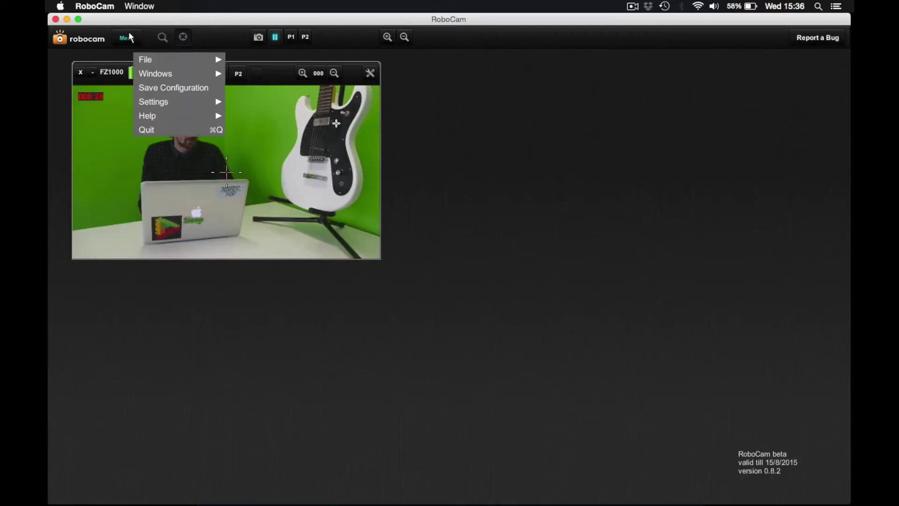
mouse_move(167, 58)
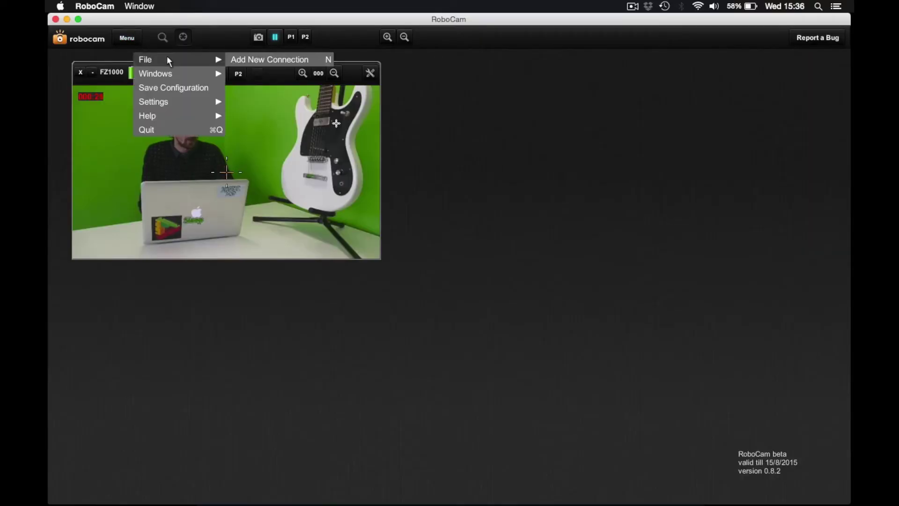
left_click(269, 64)
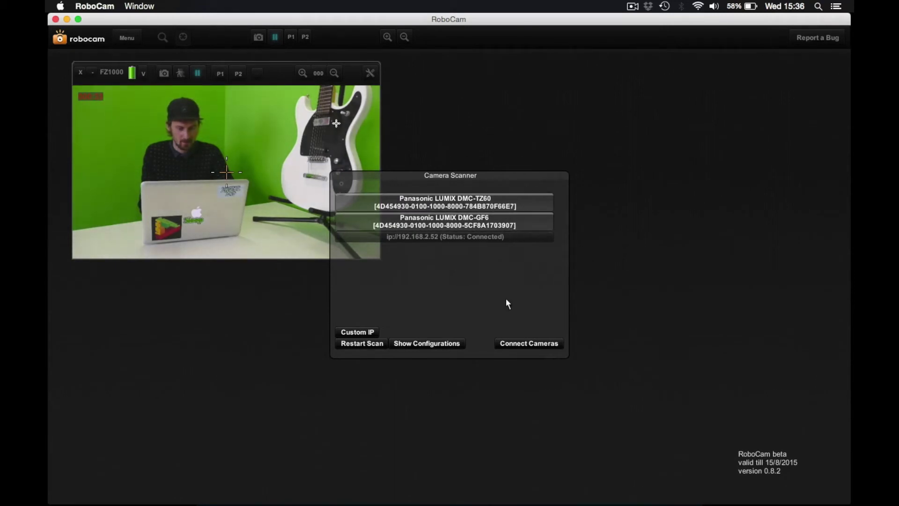
left_click(524, 342)
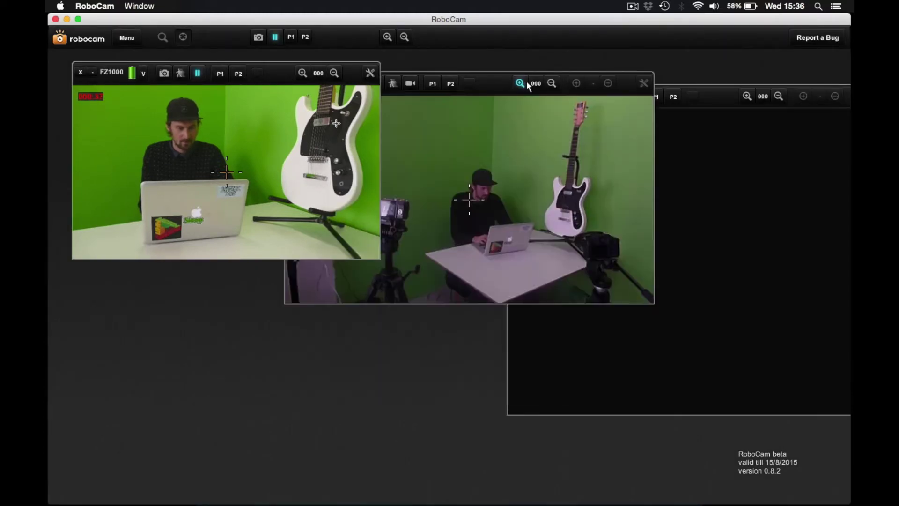
Place the TZ60 window beside the FZ1000 window and start recording on both the TZ60 and GF6 cameras.
left_click_drag(615, 86, 605, 72)
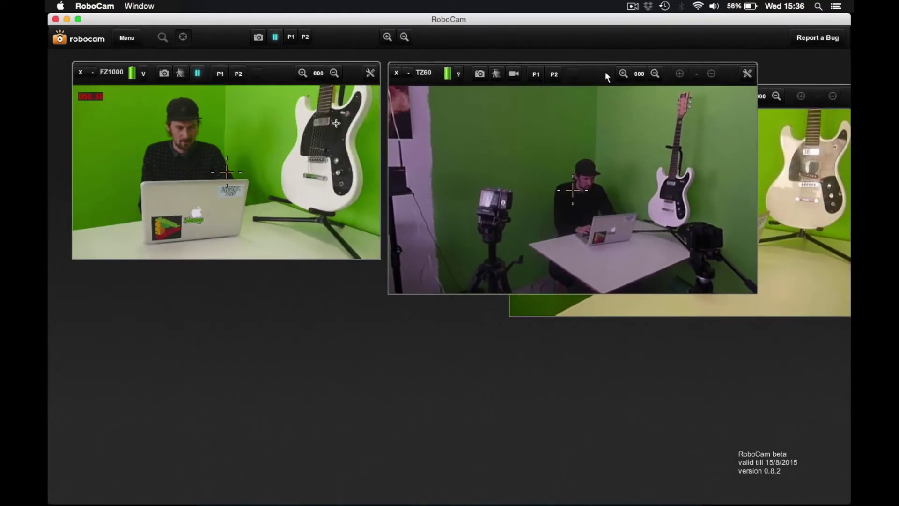
left_click(520, 70)
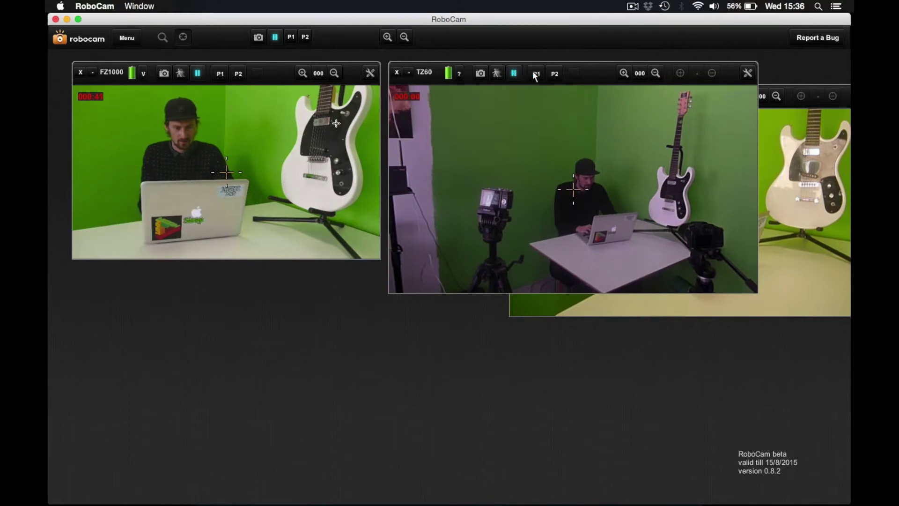
left_click(791, 98)
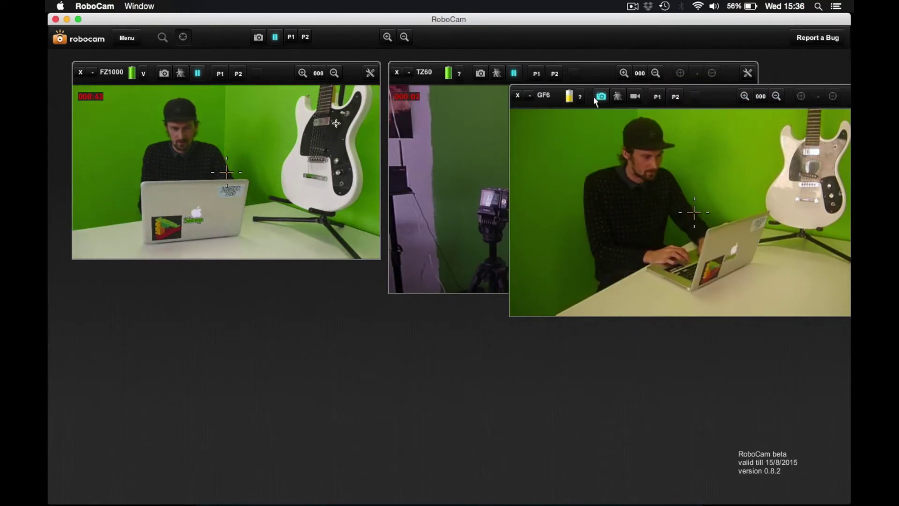
left_click(636, 96)
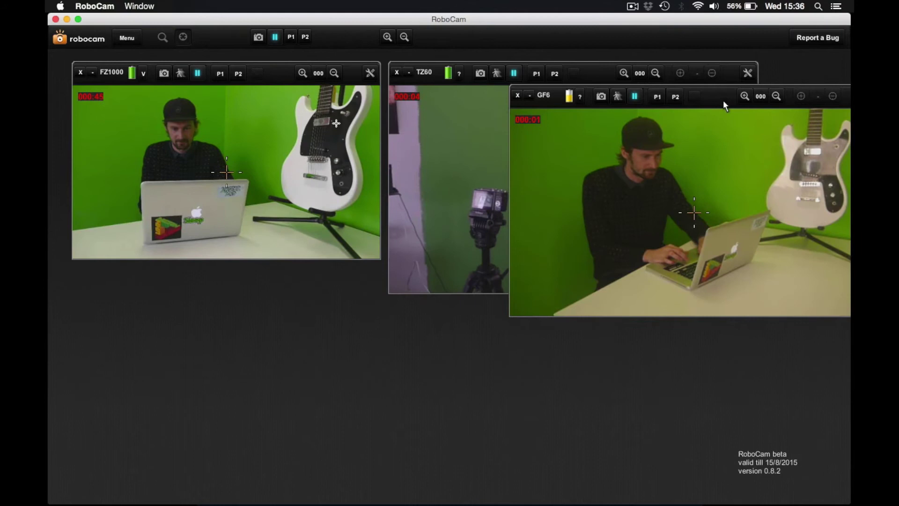
Auto-arrange the three camera windows in a grid and shift the FZ1000 window slightly up.
left_click_drag(723, 100, 302, 247)
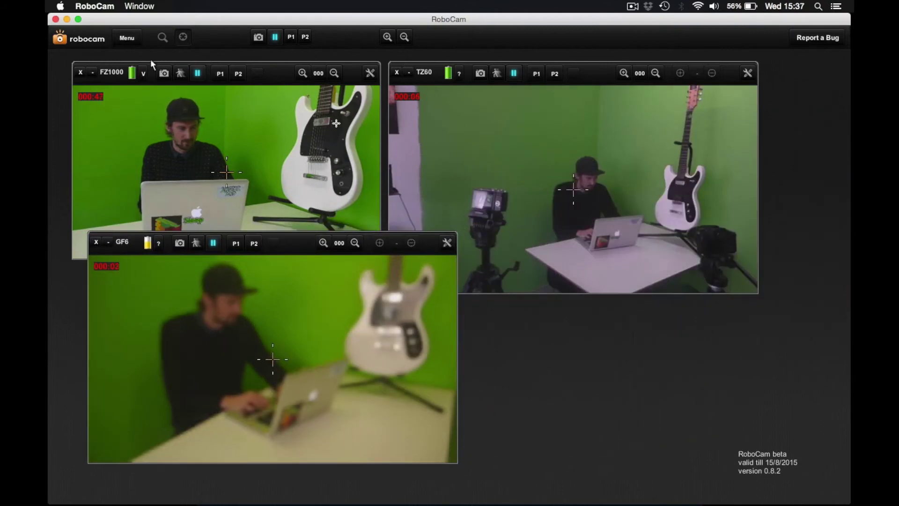
left_click(126, 38)
mouse_move(147, 74)
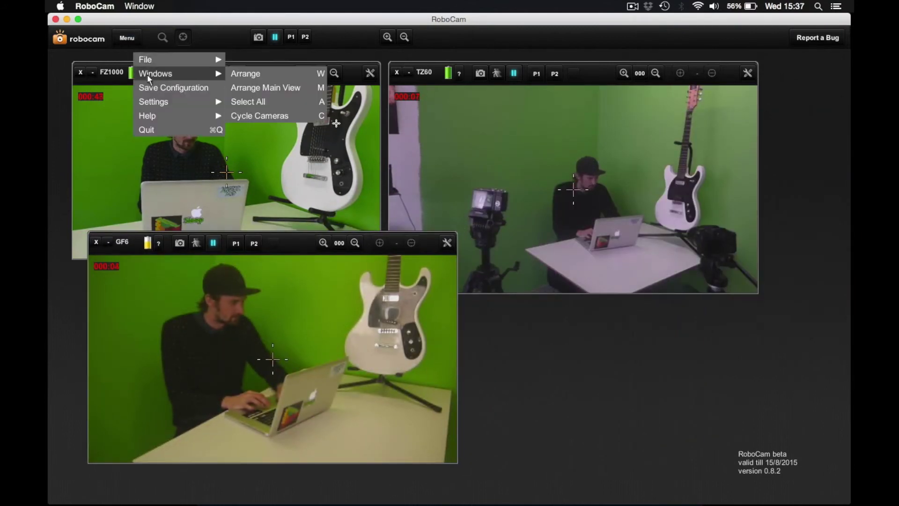
left_click(255, 76)
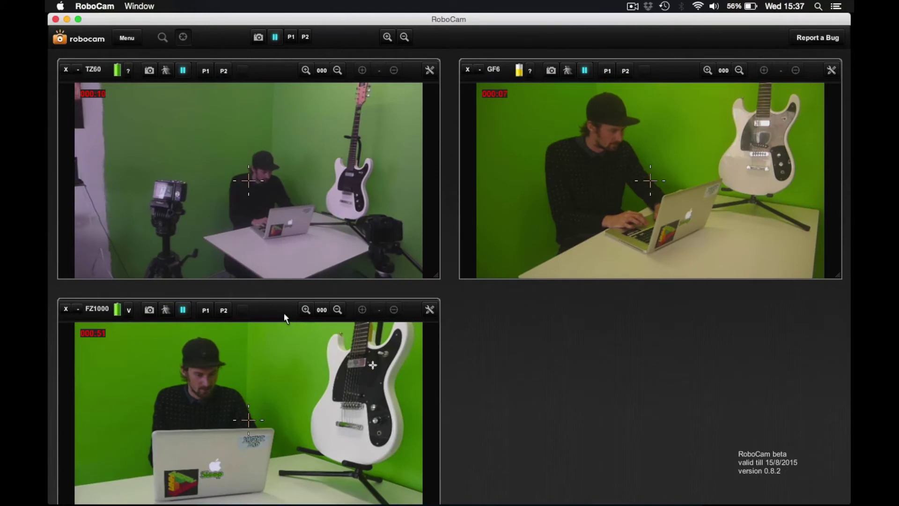
left_click_drag(283, 312, 283, 299)
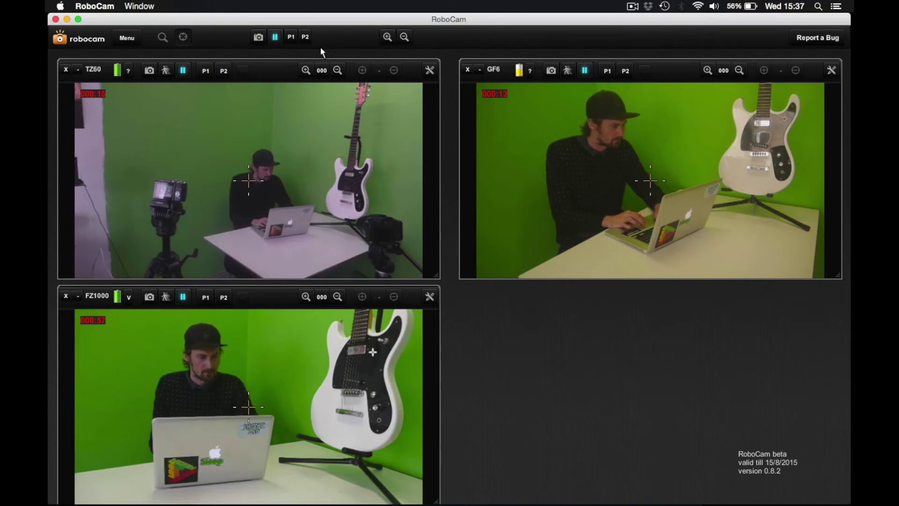
Stop and restart video recording on all three cameras at once, then on the GF6 alone.
left_click(256, 42)
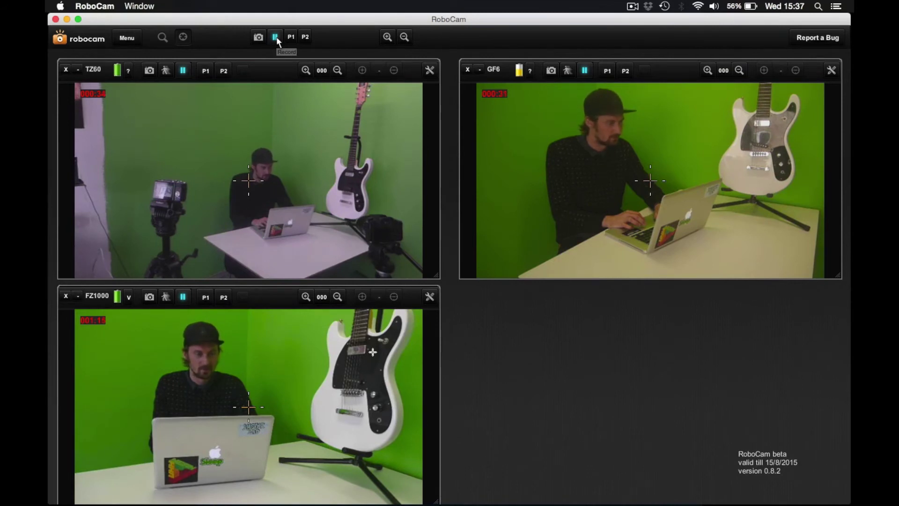
left_click(276, 38)
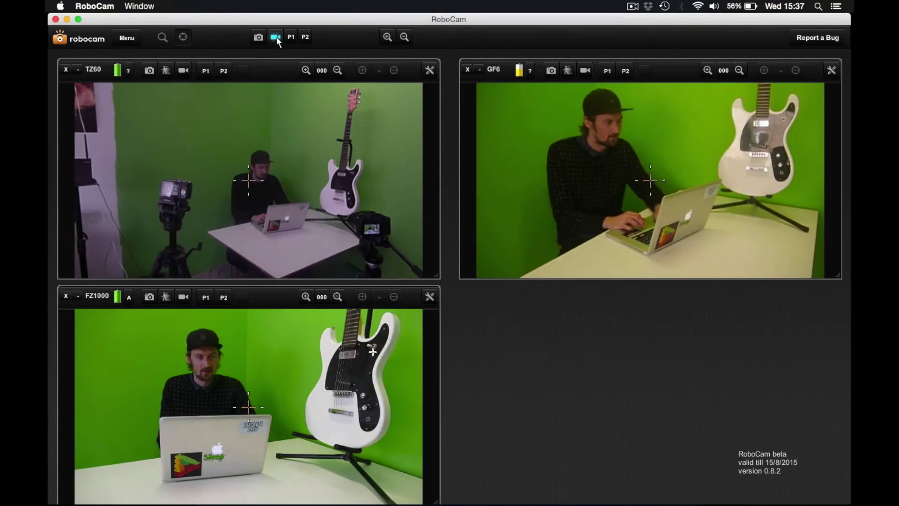
left_click(276, 37)
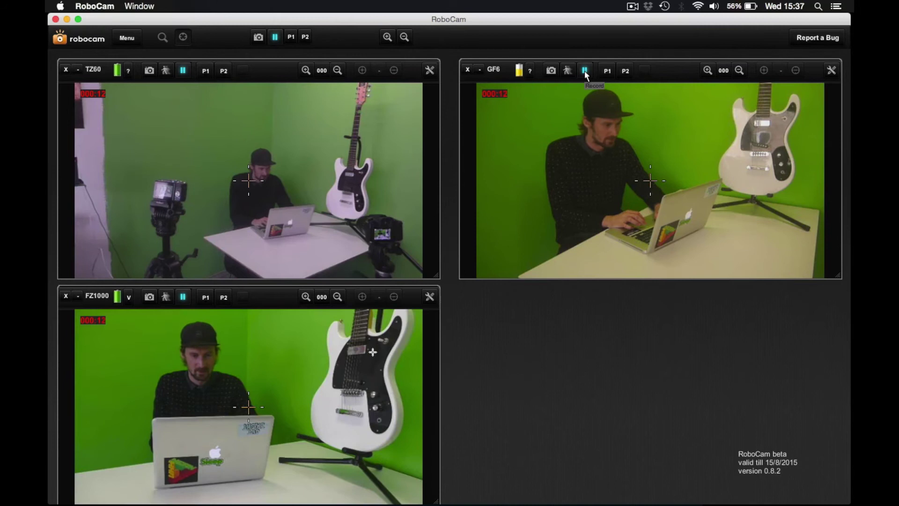
left_click(585, 71)
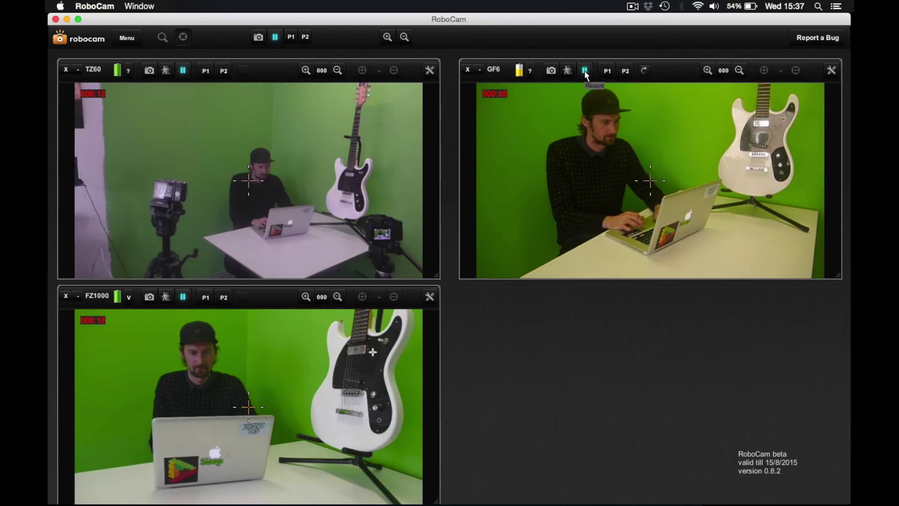
left_click(585, 71)
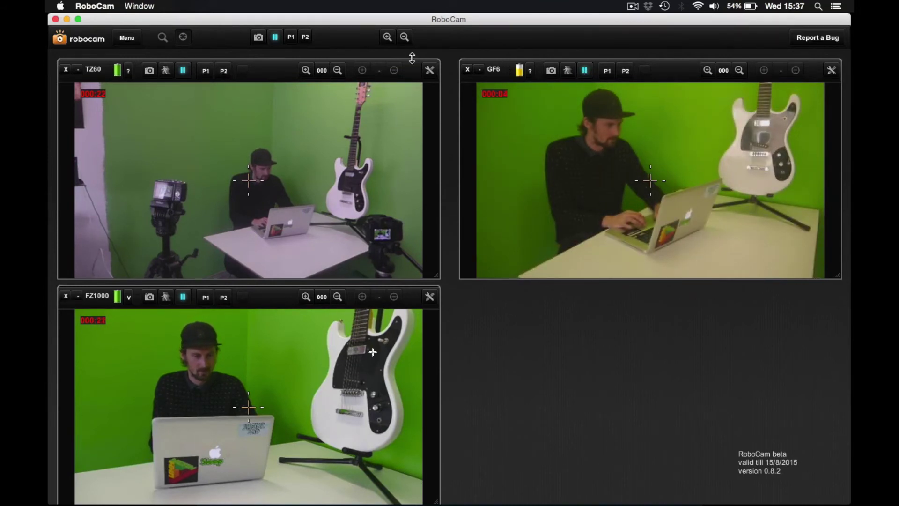
Examine the programs available for P1 in the TZ60 camera control settings, then close the settings.
left_click(290, 37)
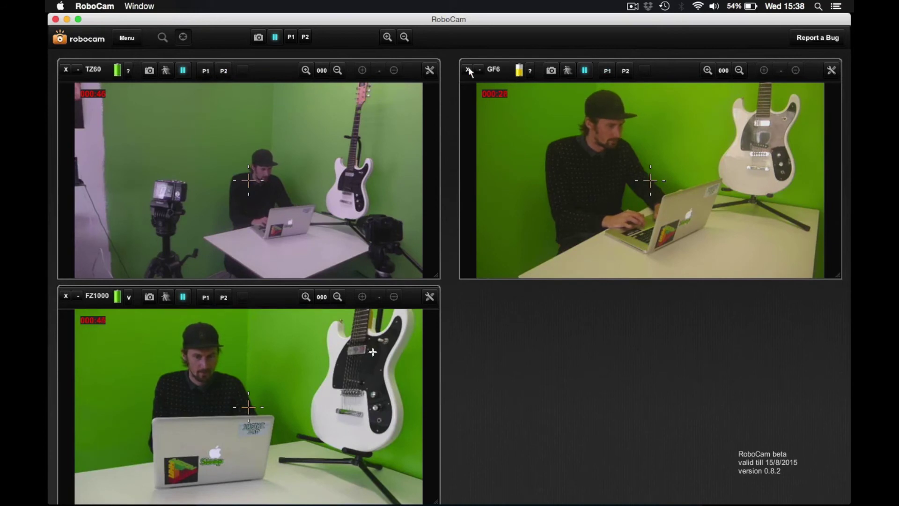
left_click(430, 72)
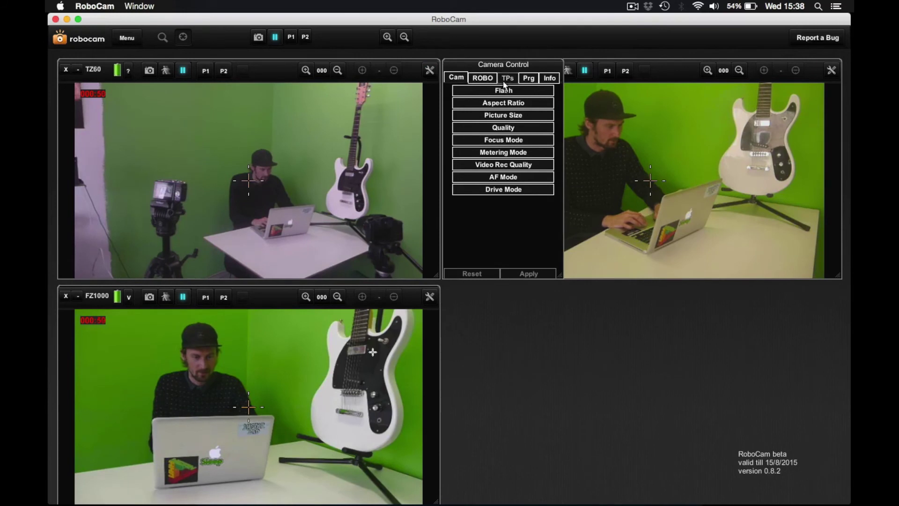
left_click(530, 81)
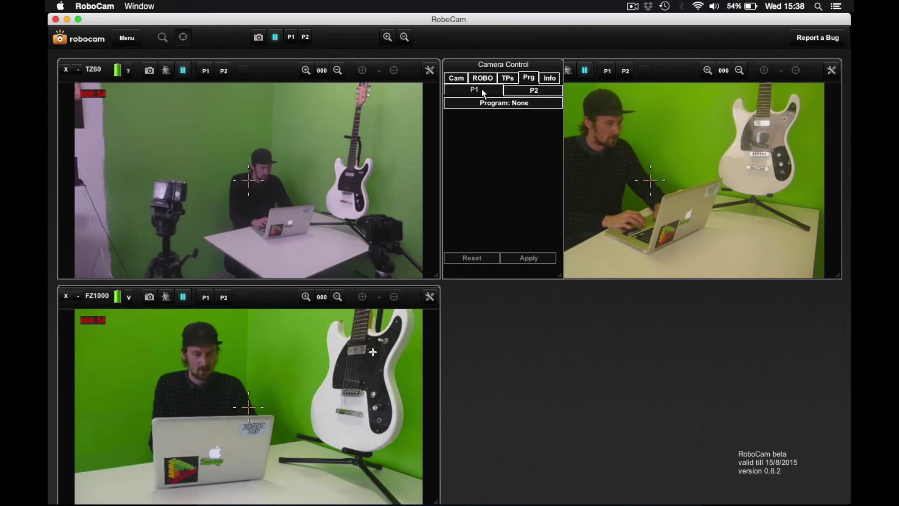
left_click(484, 103)
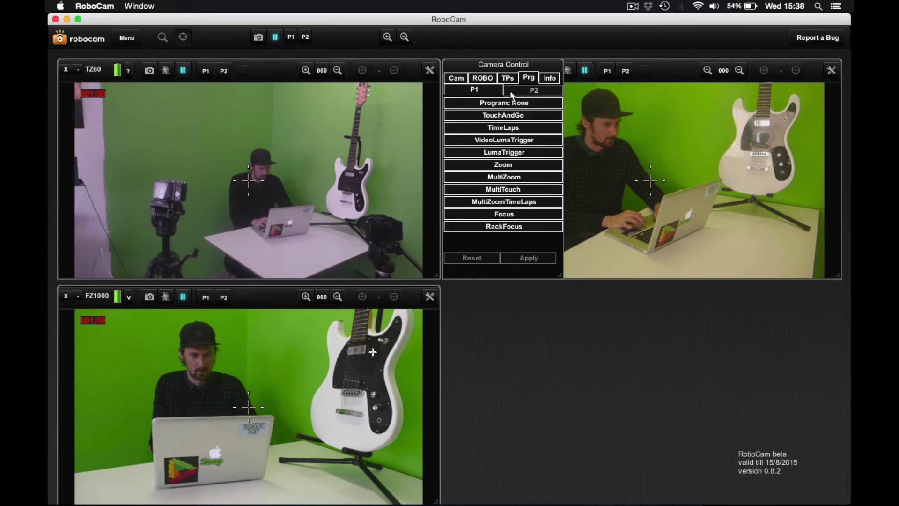
left_click(429, 70)
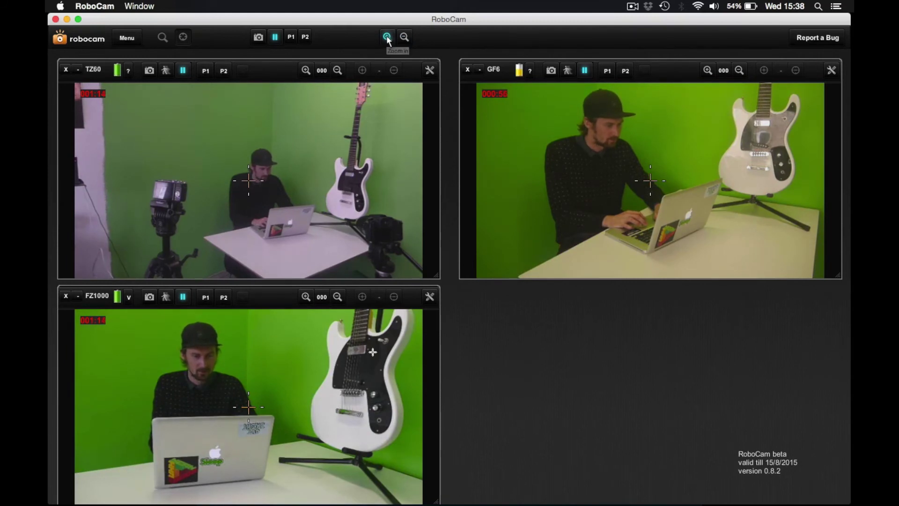
Zoom all three cameras in together, then zoom them all back out to the wide view.
left_click(387, 38)
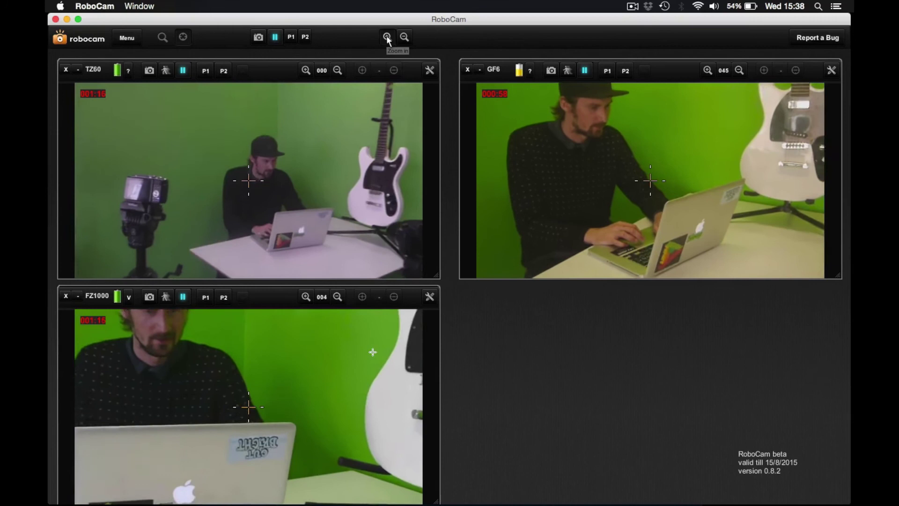
left_click(387, 37)
left_click(403, 38)
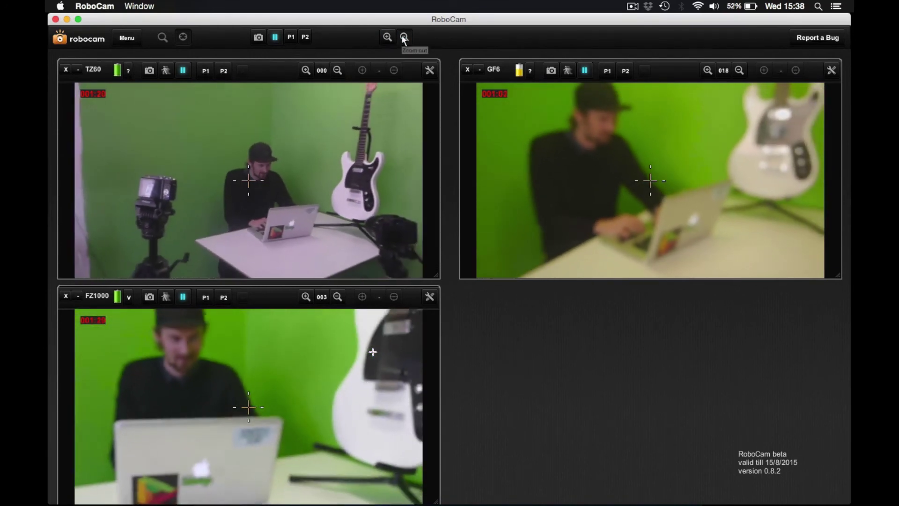
left_click(404, 38)
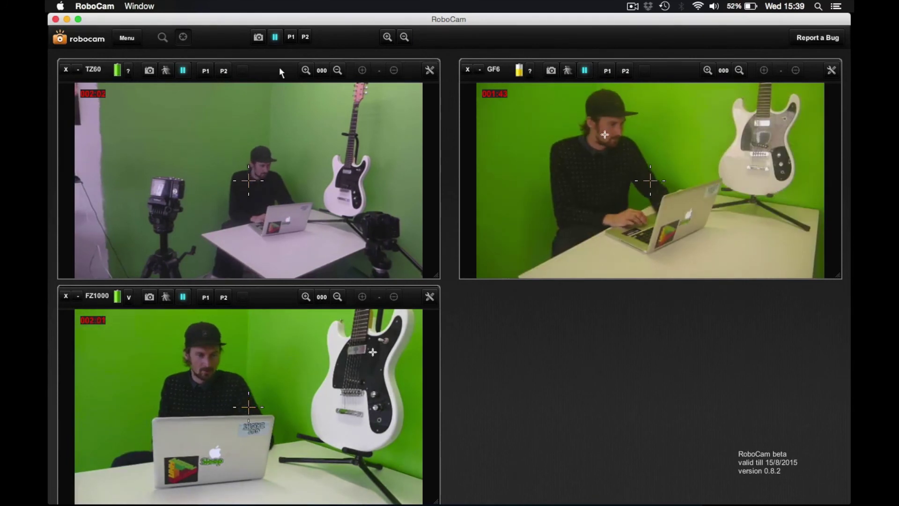
left_click(387, 37)
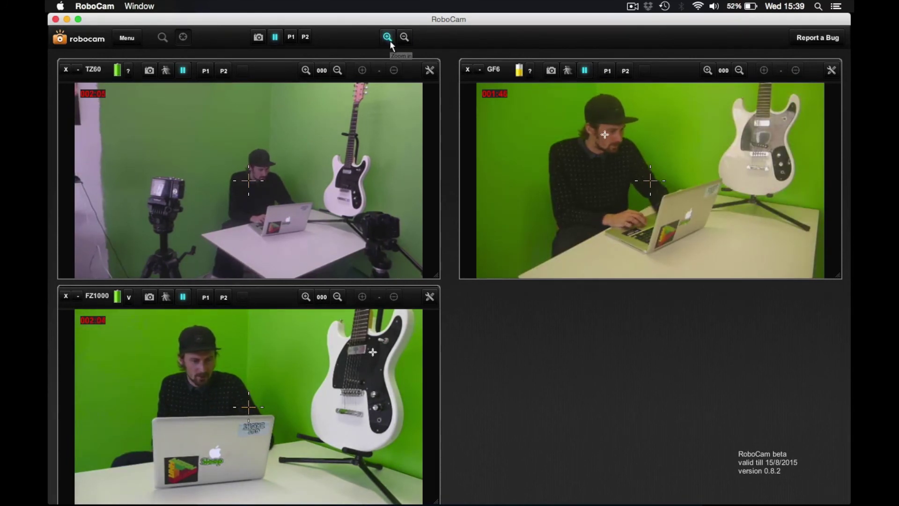
Turn on Reverse-Zoom in the TZ60 camera's ROBO settings, apply it and close the camera settings.
left_click(429, 71)
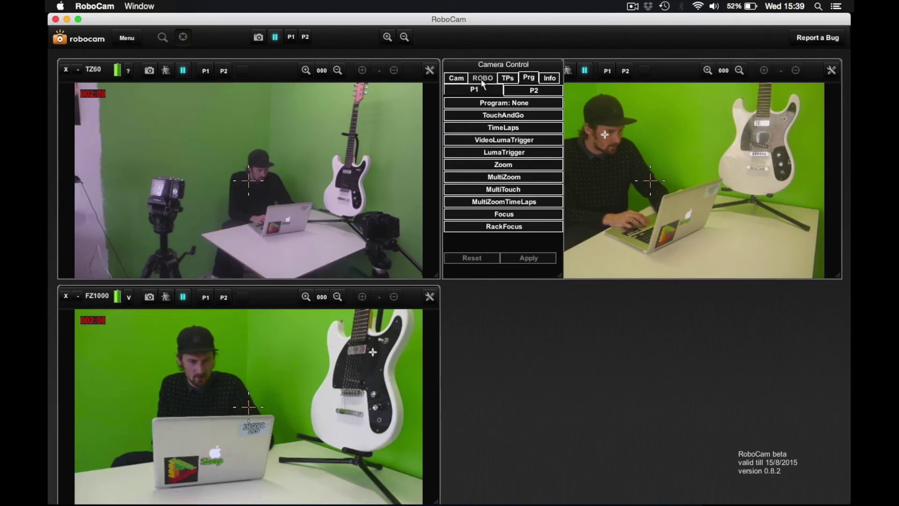
left_click(481, 79)
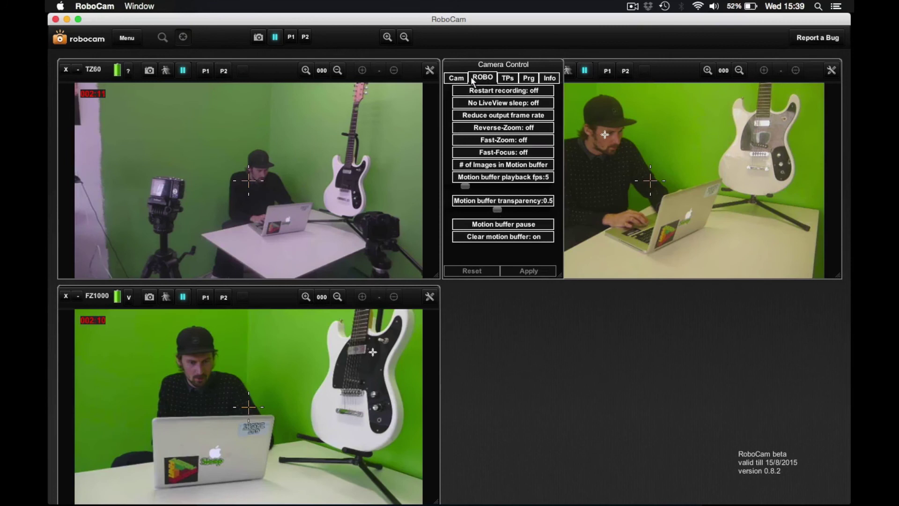
left_click(500, 127)
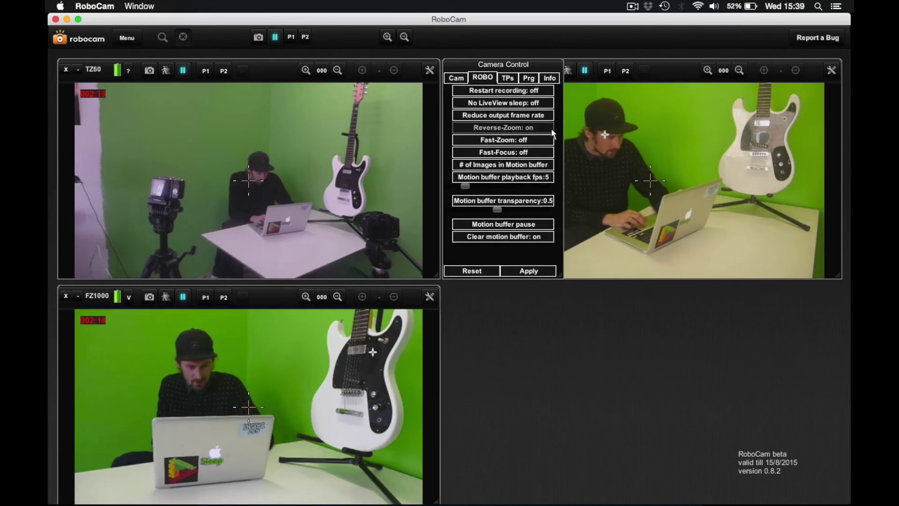
left_click(527, 272)
left_click(430, 71)
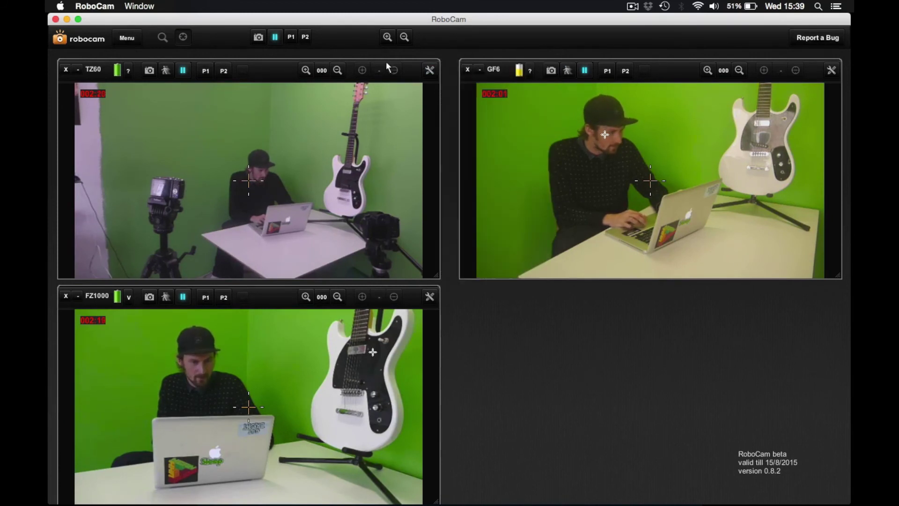
Zoom the TZ60 on its own to test the reversed zoom, then zoom all three cameras in and back out together.
left_click(305, 70)
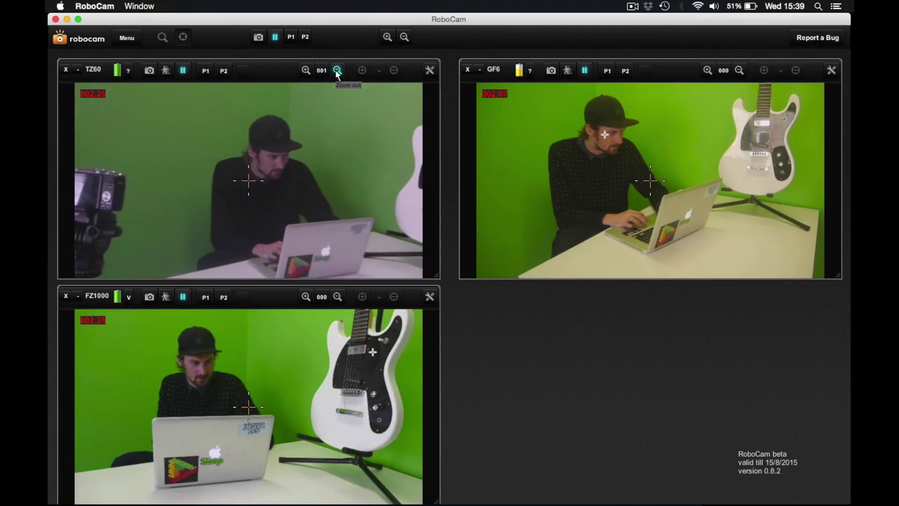
left_click(387, 38)
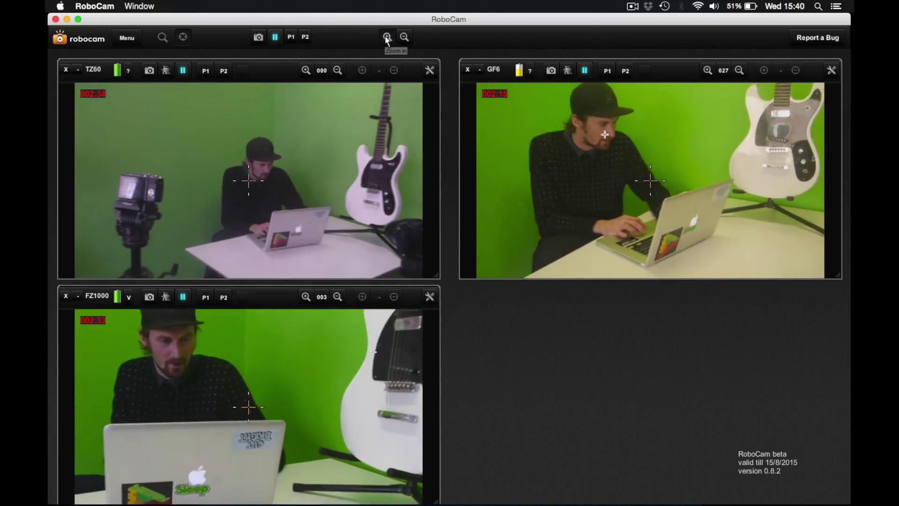
left_click(387, 37)
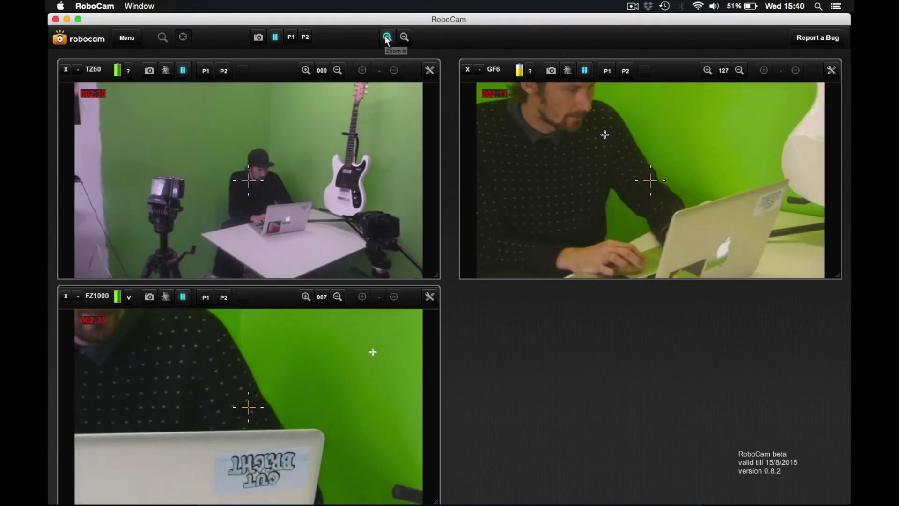
left_click(405, 37)
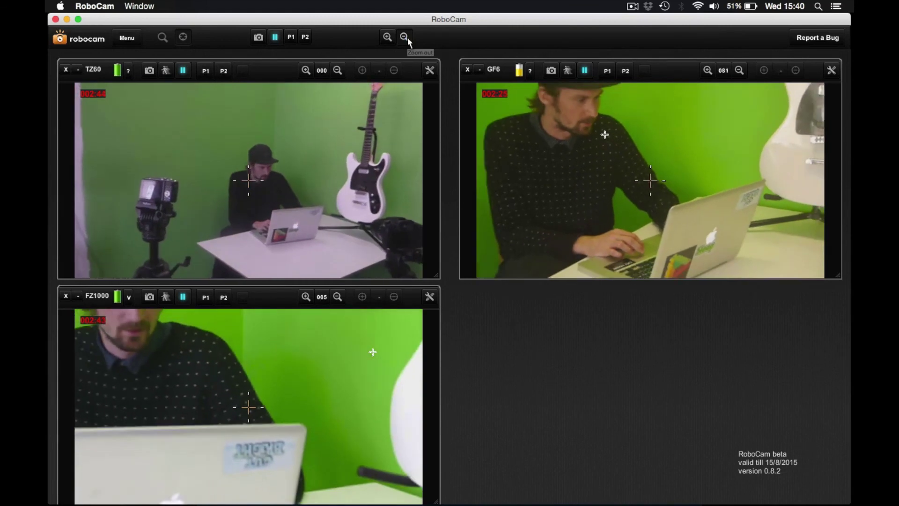
left_click(409, 41)
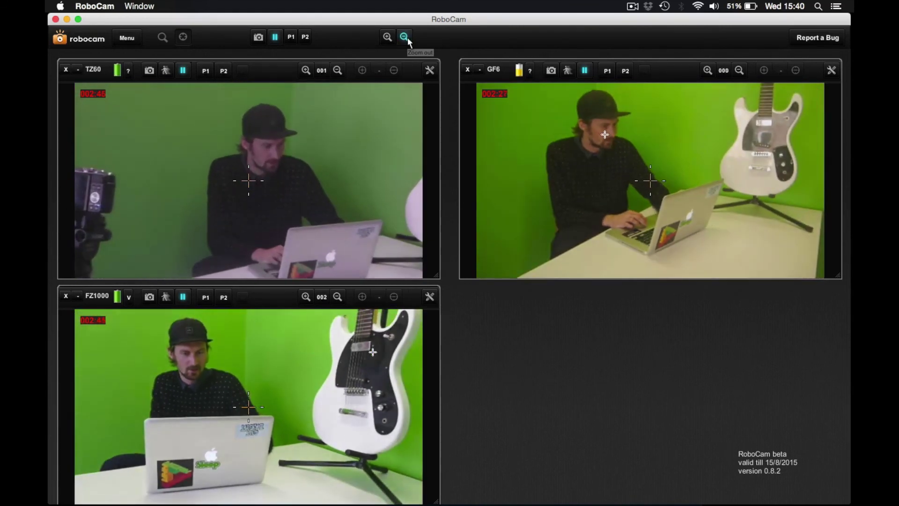